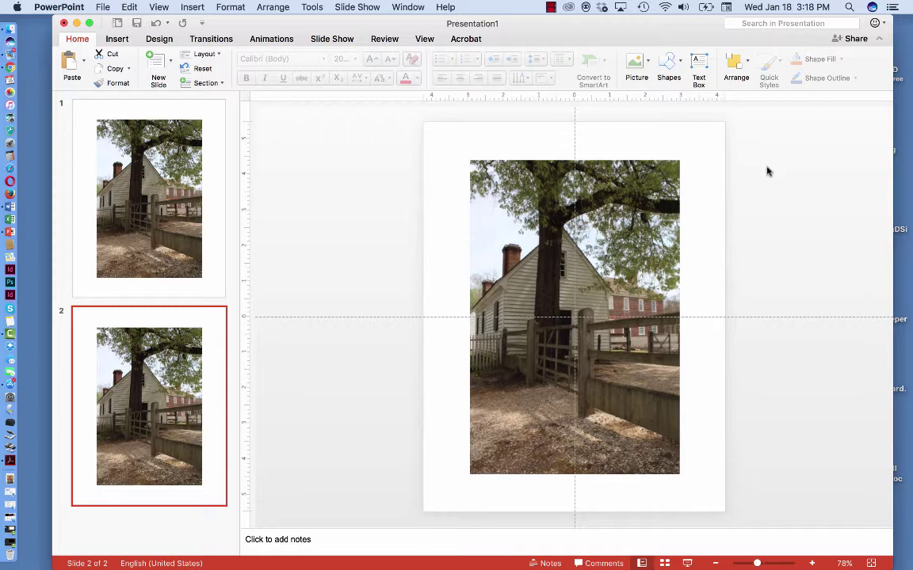
Step: Unlock the aspect ratio of the picture on slide 2 and set its height to 11" and width to 8.5"
click(491, 182)
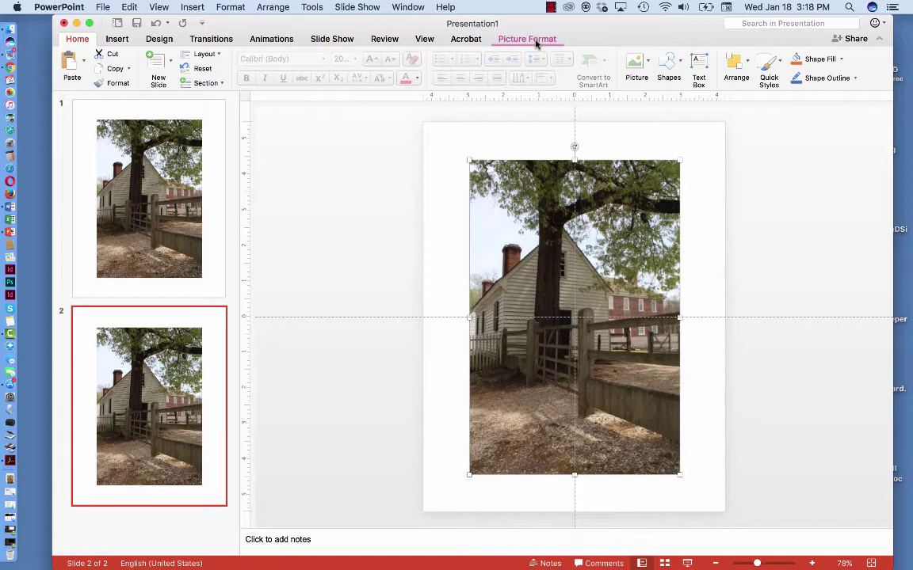
drag(567, 26, 549, 32)
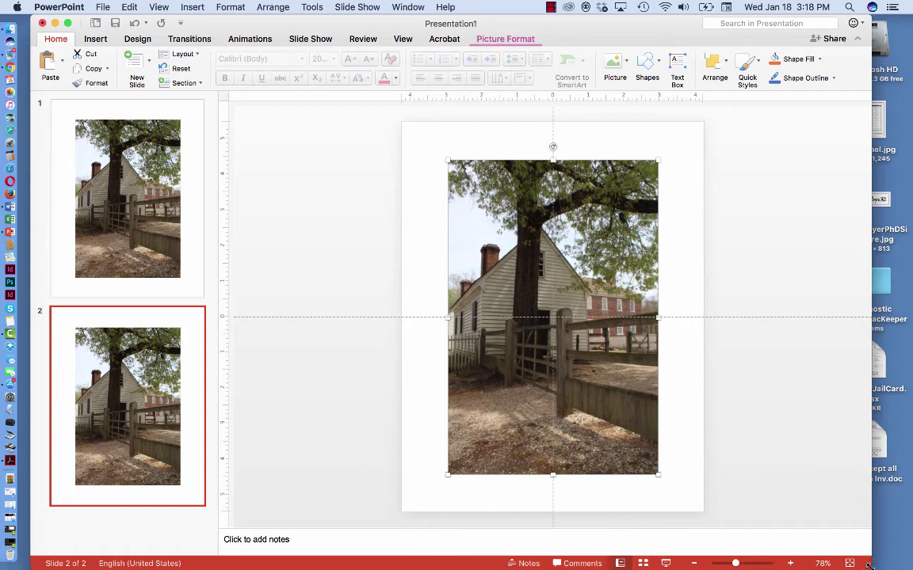
drag(870, 568, 906, 565)
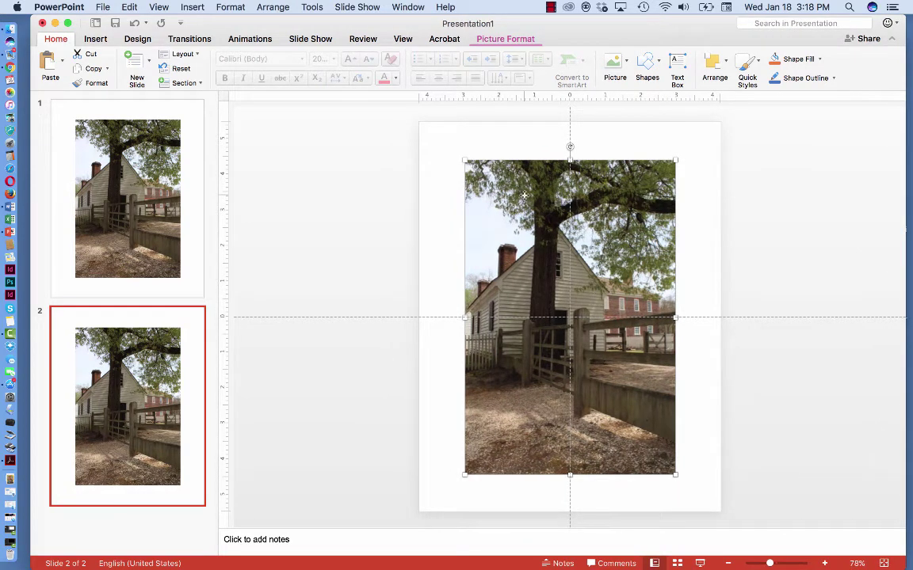
click(500, 39)
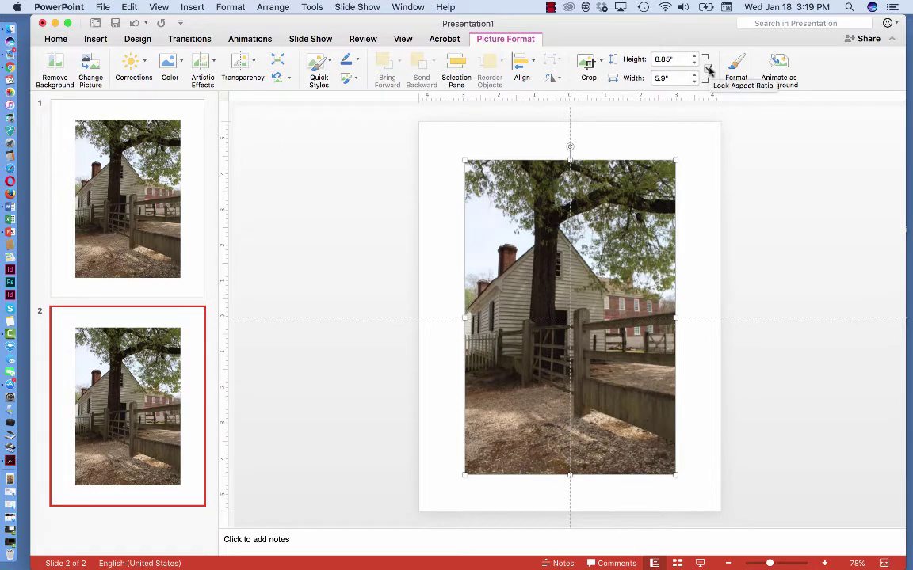
click(709, 71)
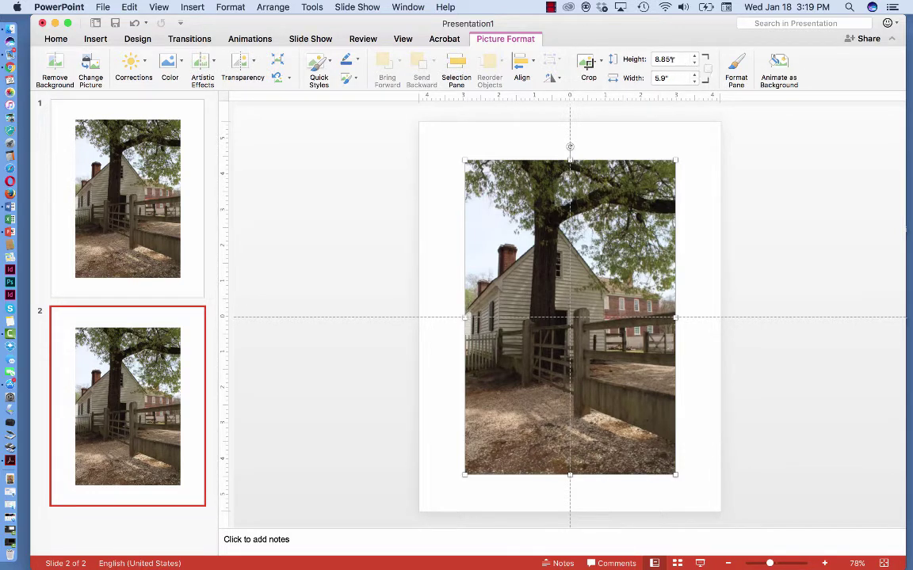
drag(671, 58, 615, 61)
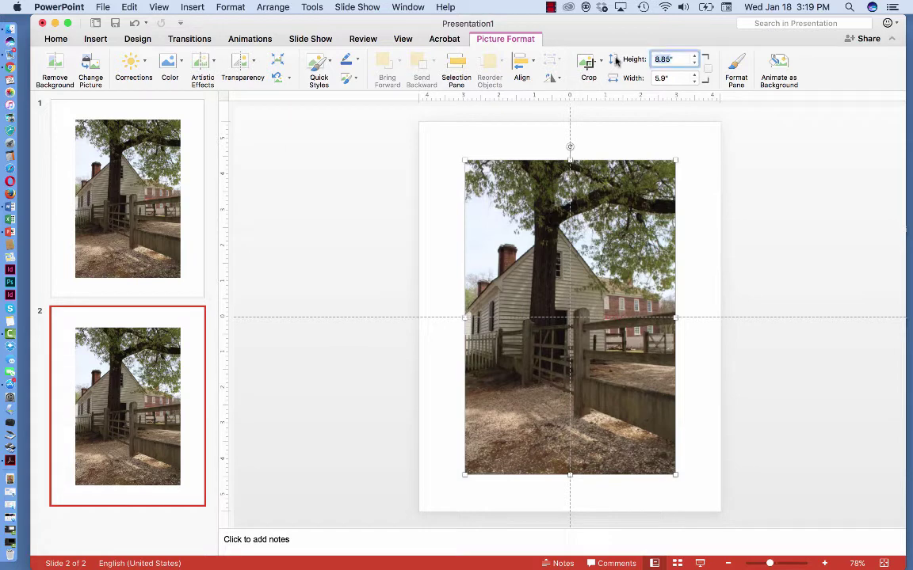
text(11)
key(Tab)
text(8.5)
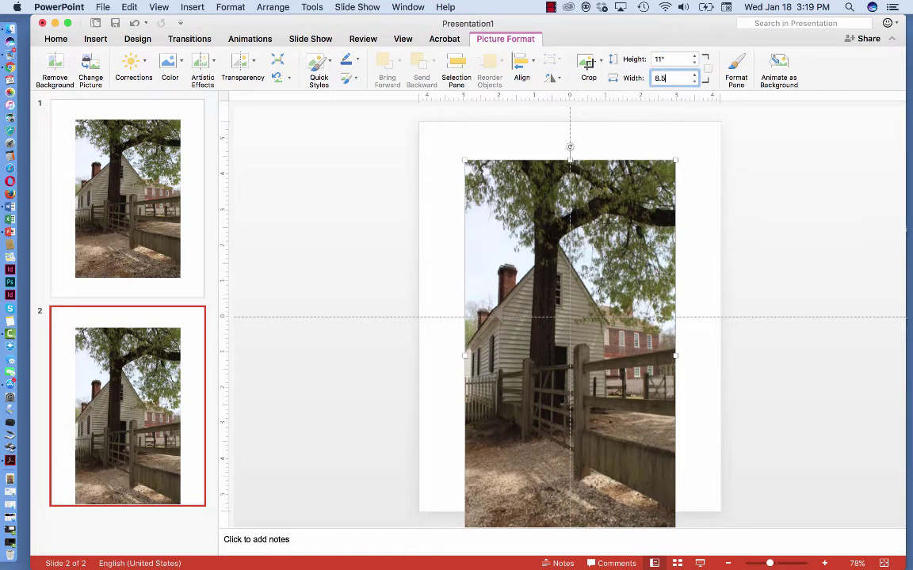
key(Return)
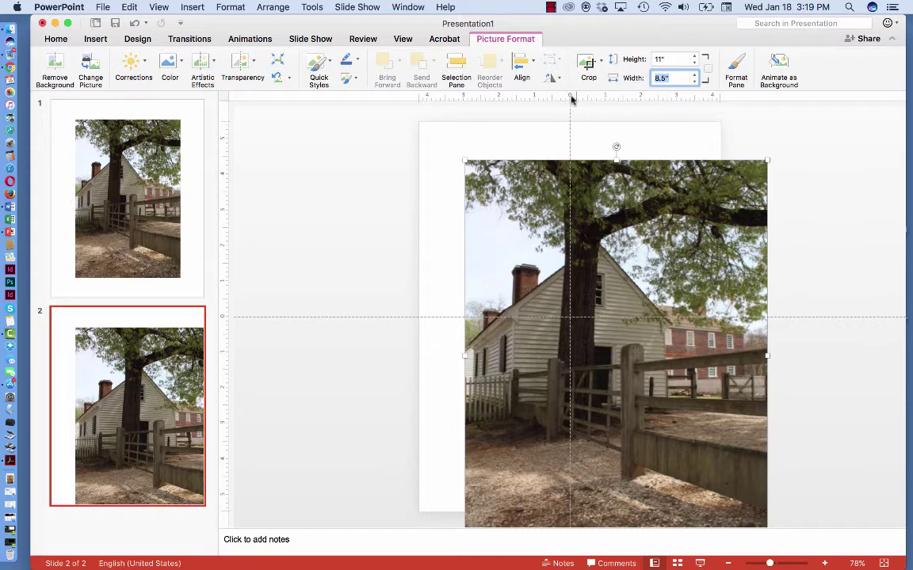
Step: Align the resized picture to the center and middle of the slide, then deselect it
click(524, 65)
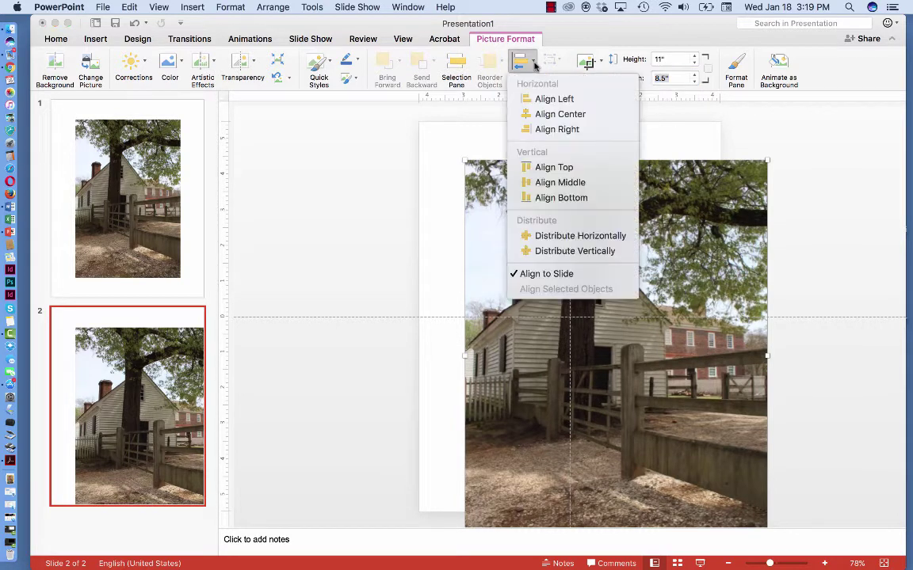
click(558, 113)
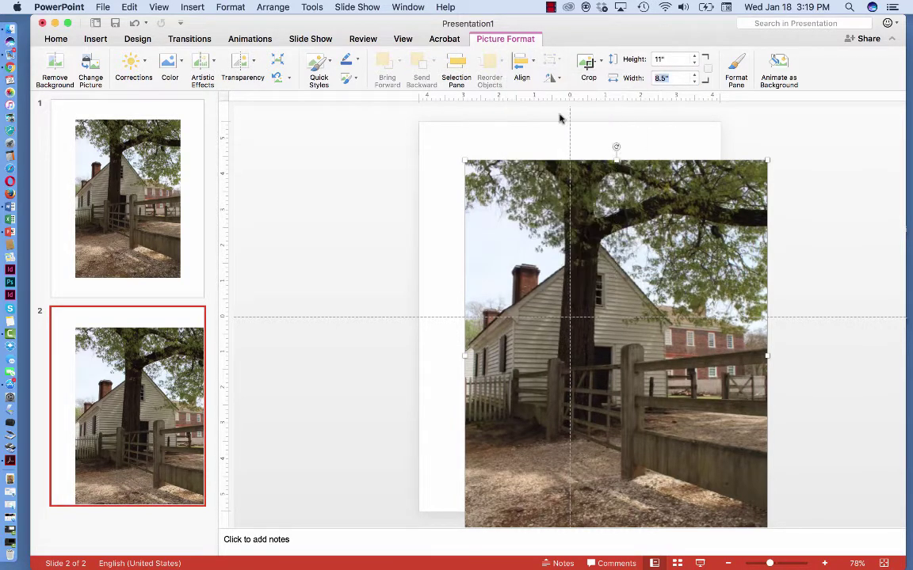
click(534, 66)
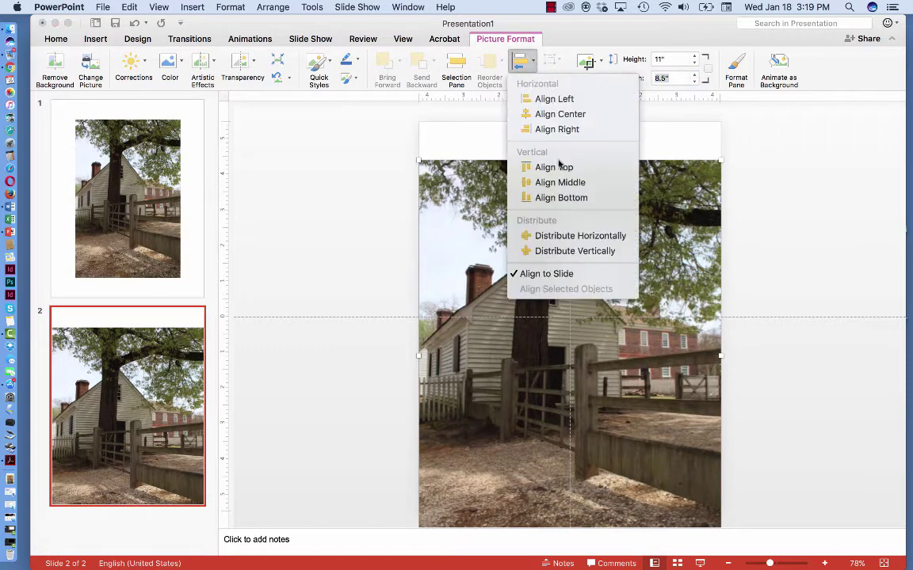
click(565, 183)
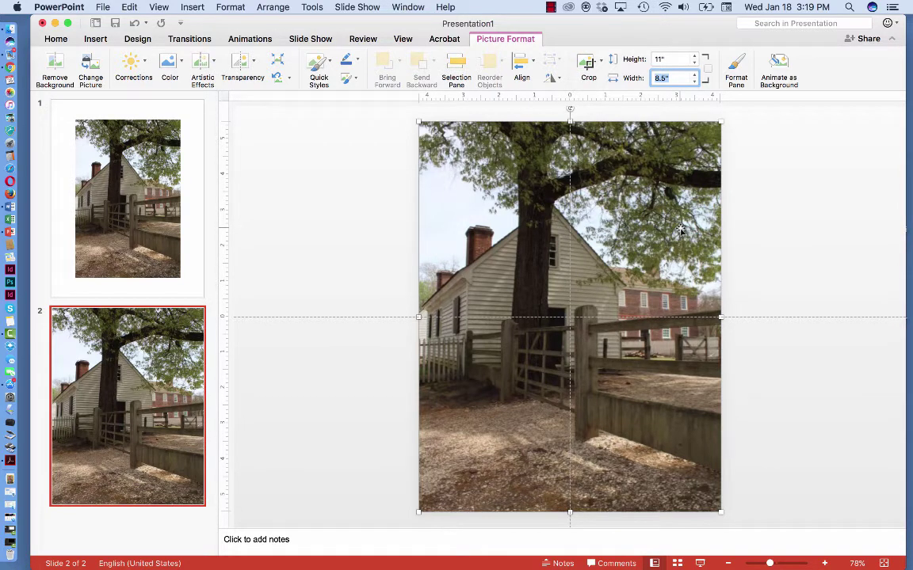
click(799, 255)
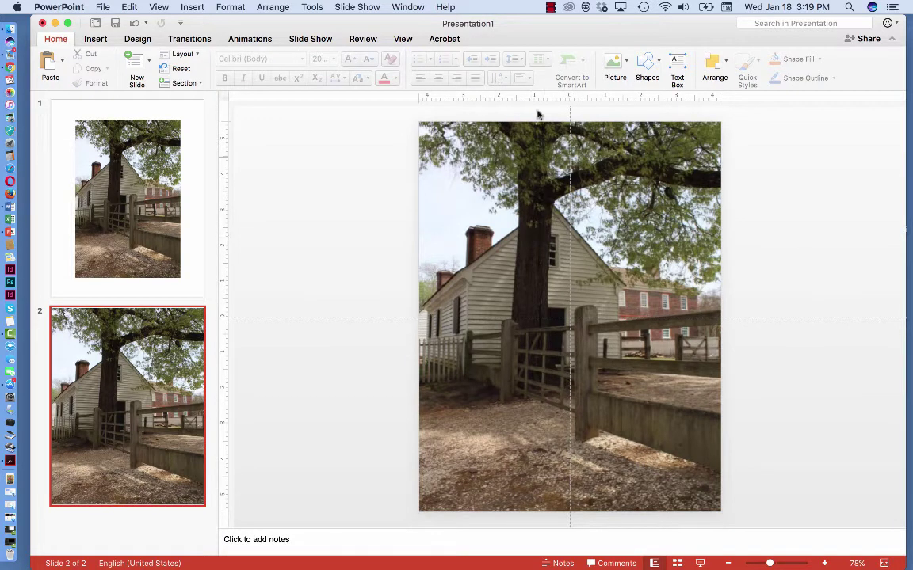
Step: Sharpen the picture on slide 2 with the strongest Sharpen/Soften preset
click(588, 160)
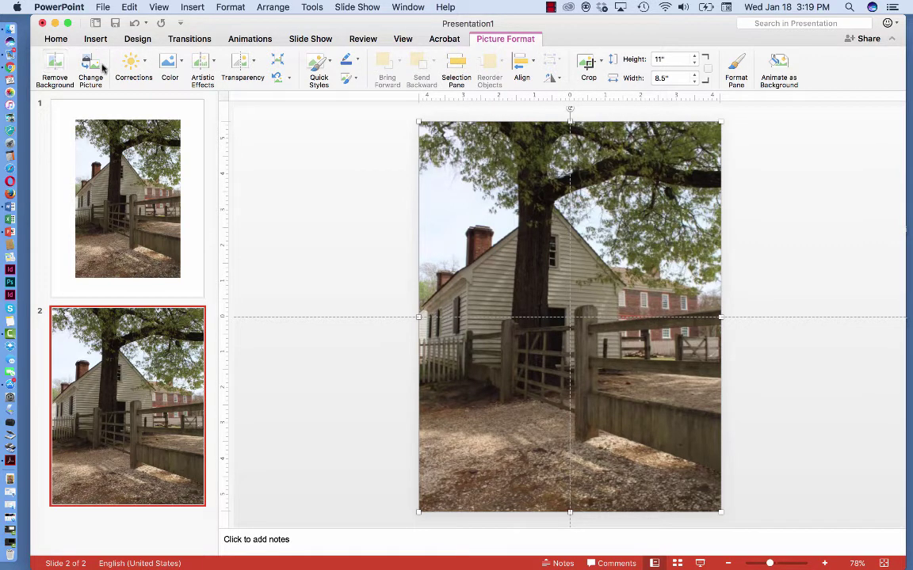
click(144, 62)
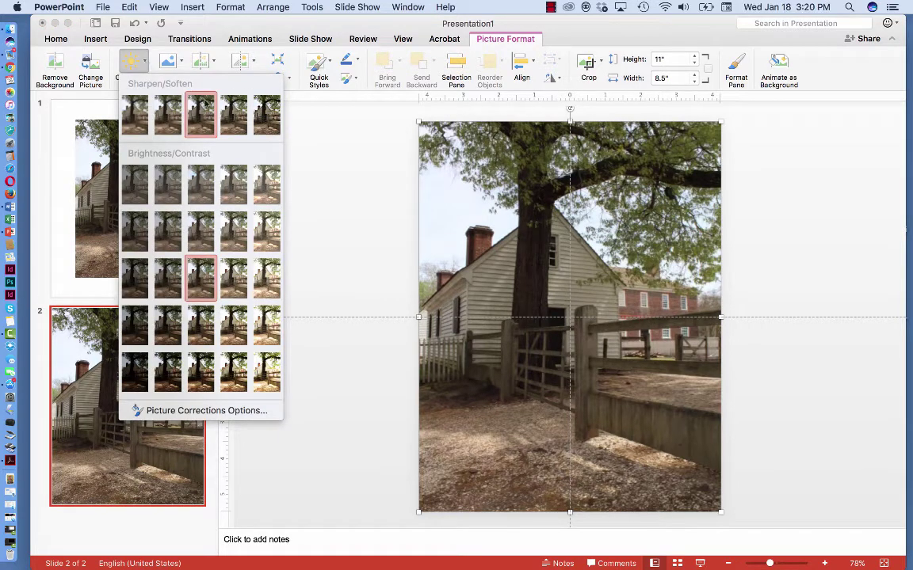
click(266, 117)
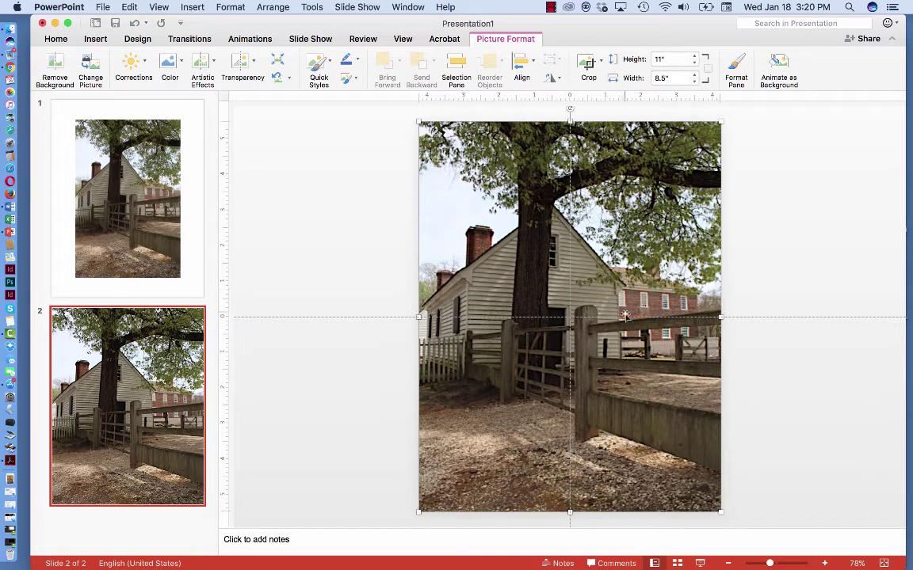
Step: Apply the Brightness +20% Contrast -20% correction to the picture and remove its color with the lowest saturation preset
click(144, 66)
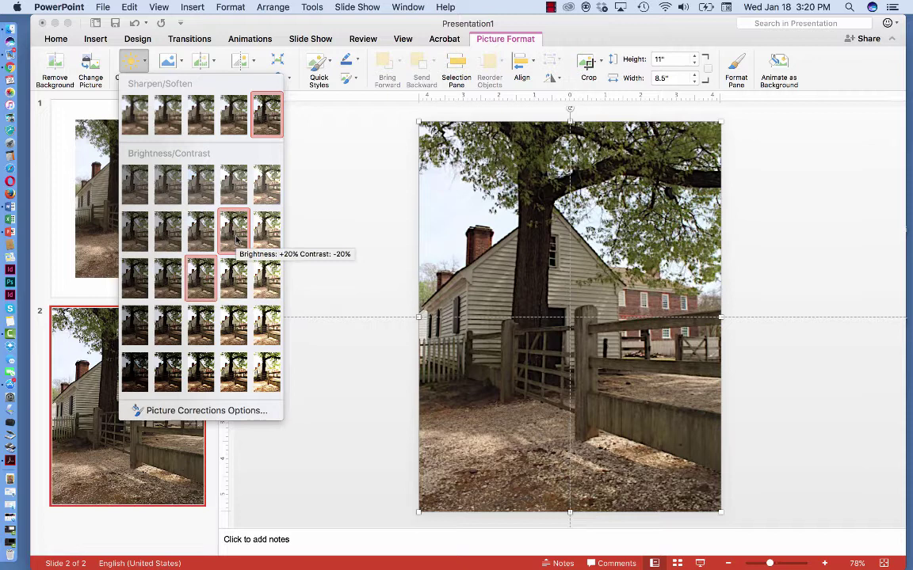
click(235, 240)
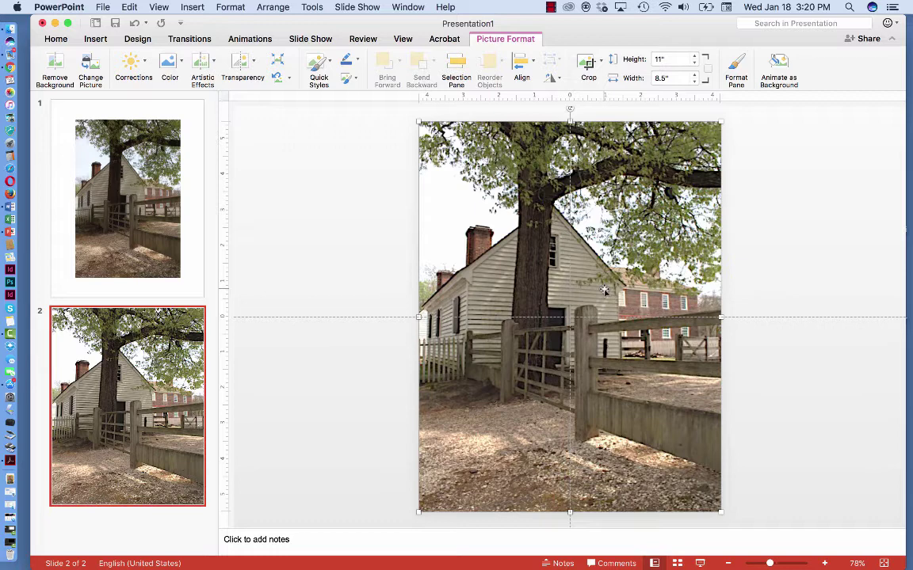
click(182, 63)
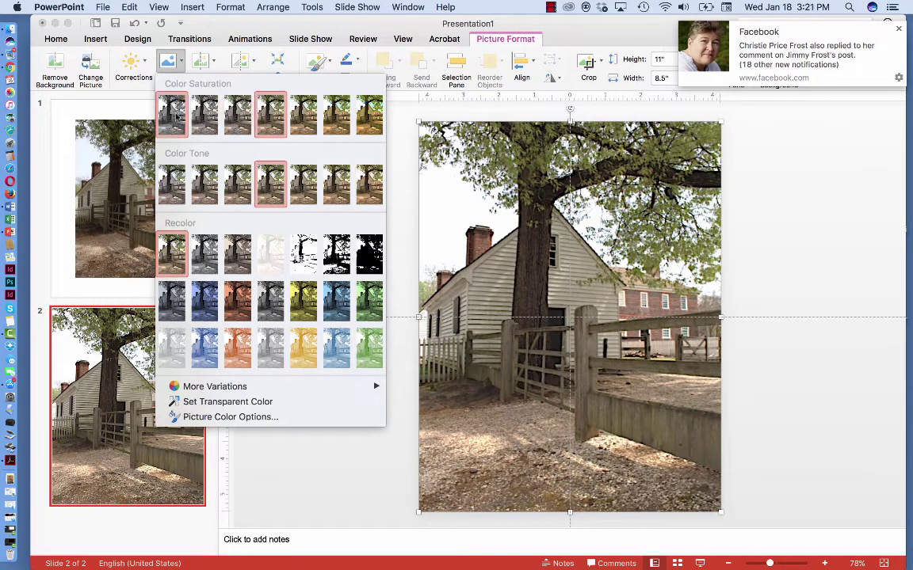
click(176, 117)
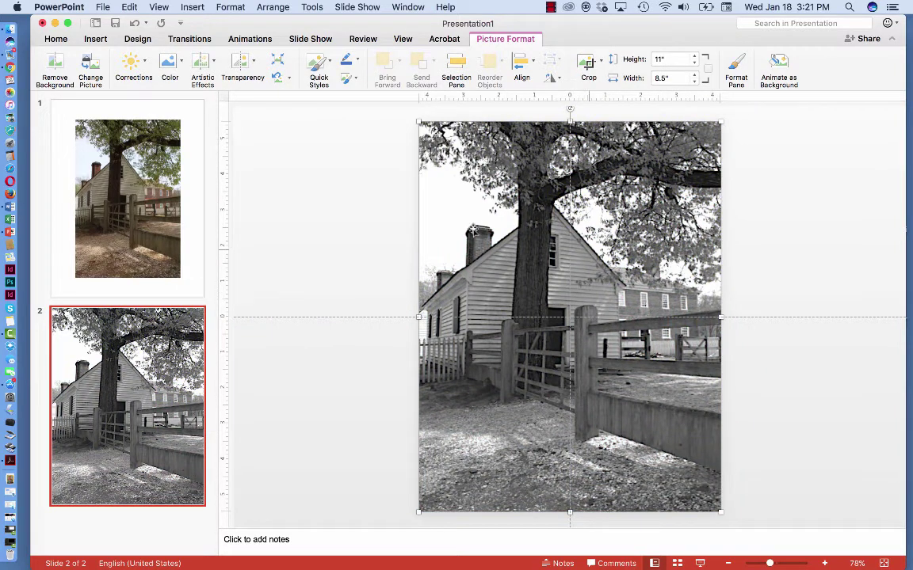
Step: Make the grayscale picture partly transparent, trying the 50% preset before settling on the lightest preset above none
click(252, 63)
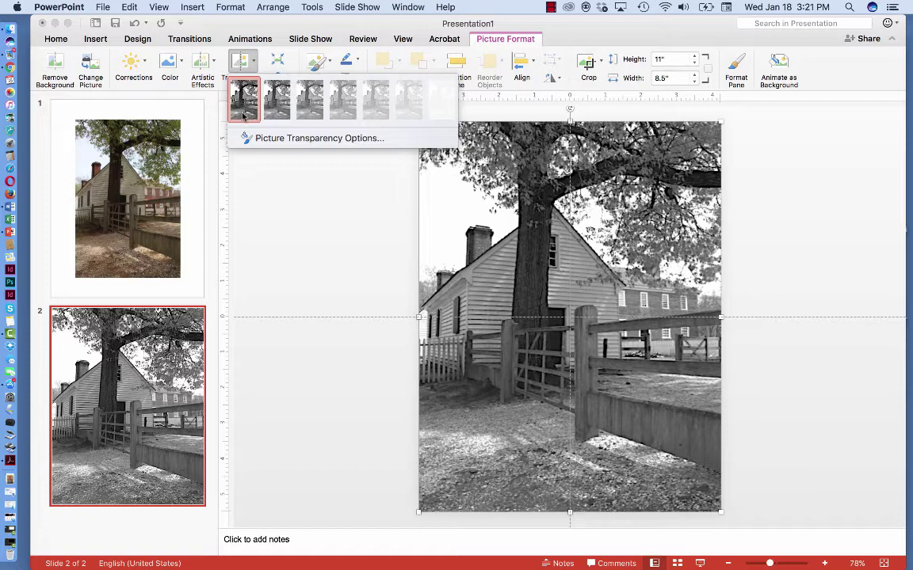
click(309, 100)
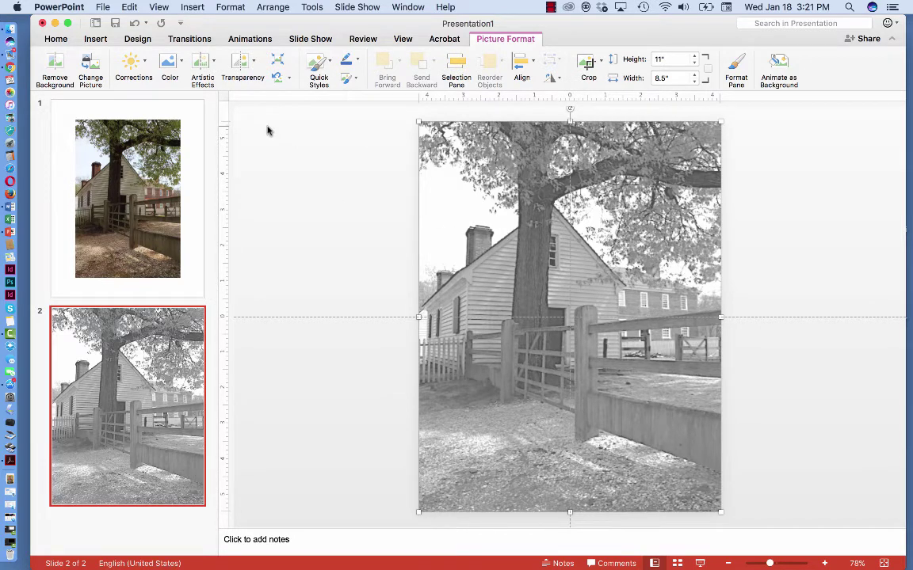
click(252, 63)
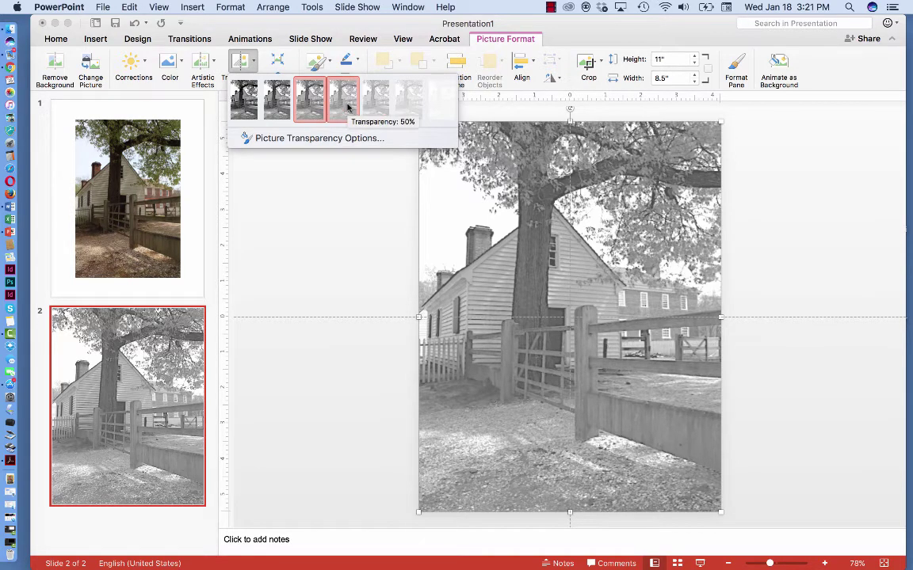
click(347, 107)
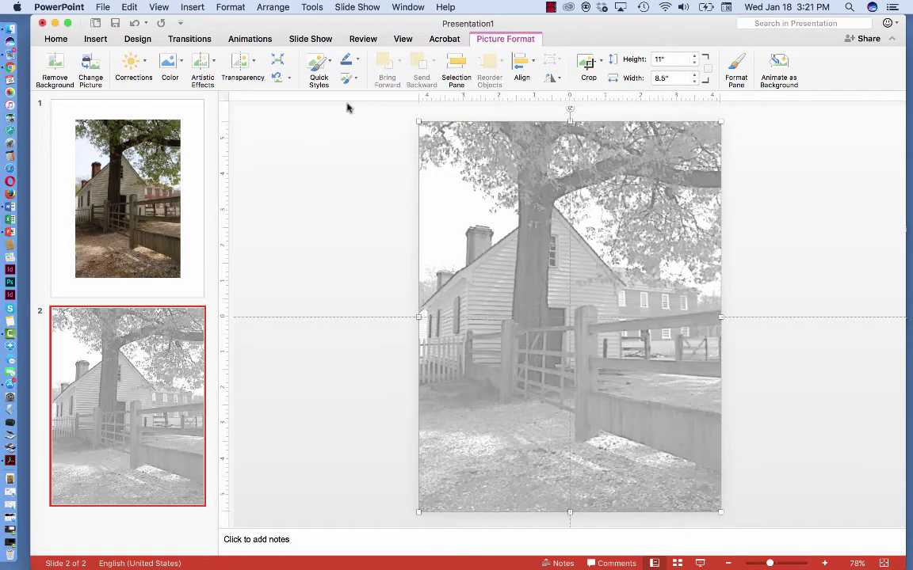
click(244, 63)
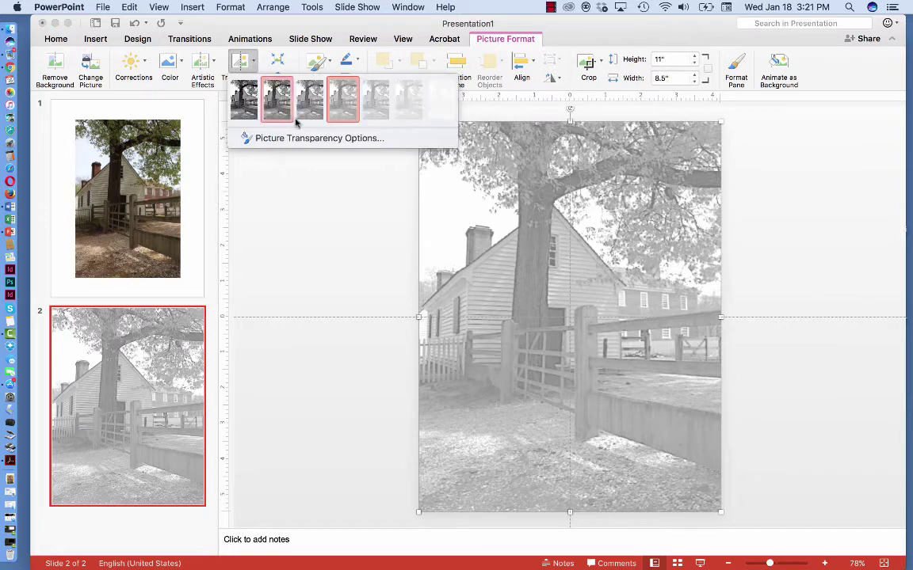
click(282, 107)
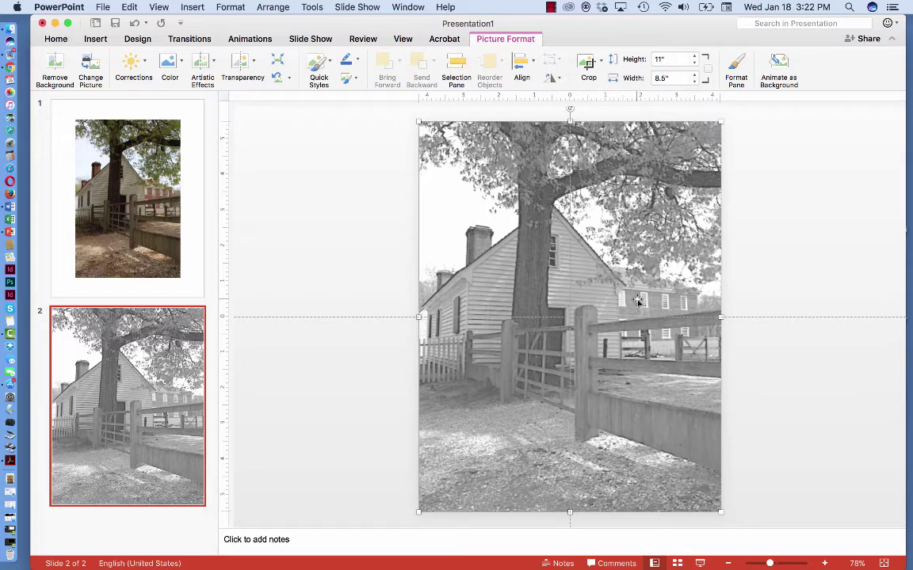
Step: Start exporting the presentation and name the export BarnAndFence_Jan2016_ followed by the author's name
click(103, 8)
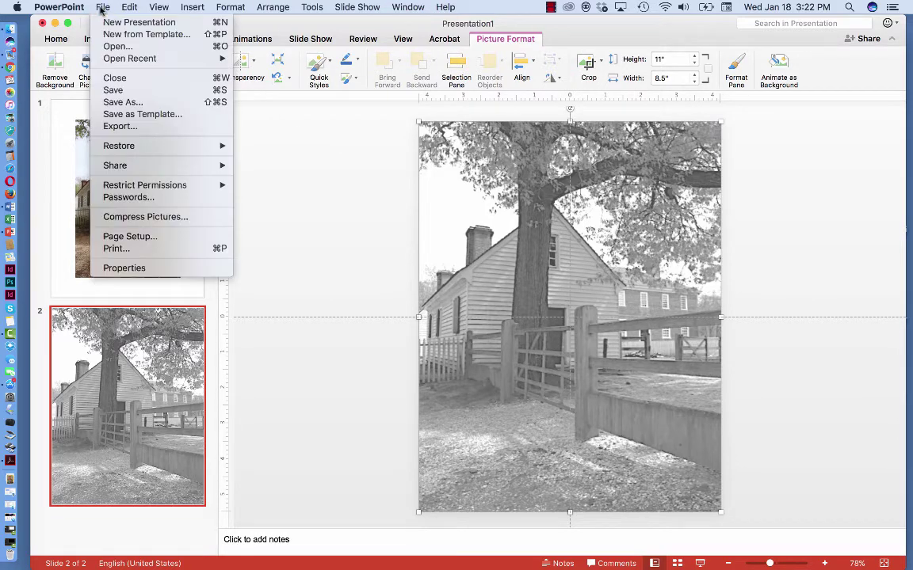
click(134, 131)
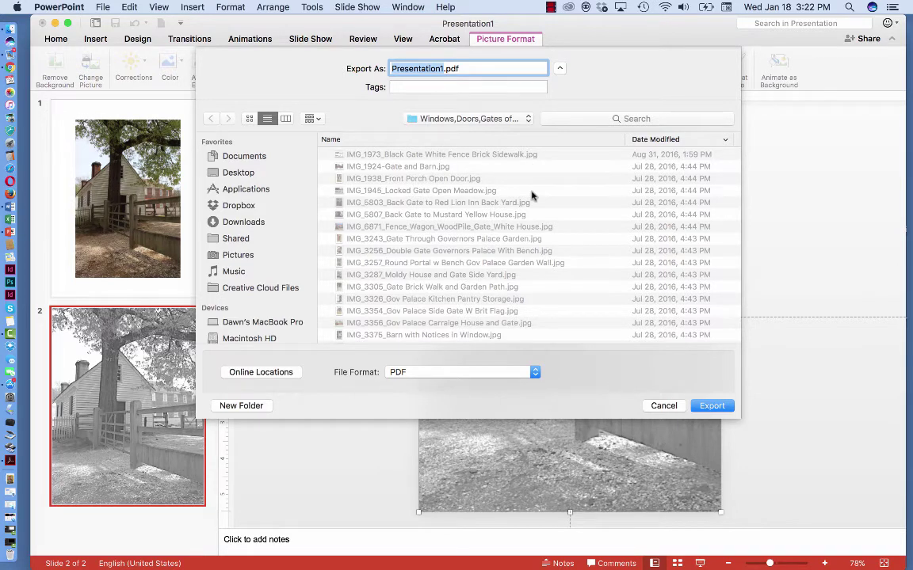
text(Barn)
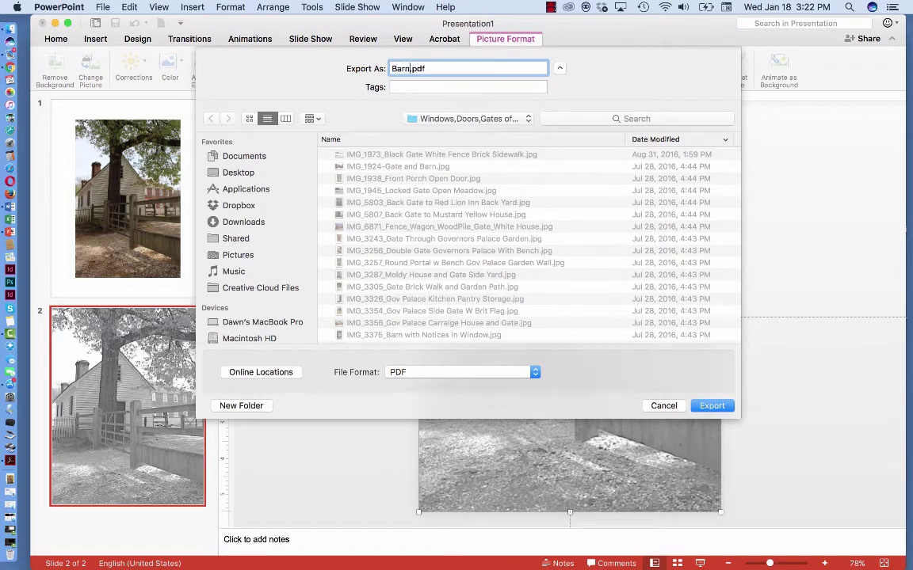
text(And)
text(Fence_)
text(Jan201)
text(6_Dawn)
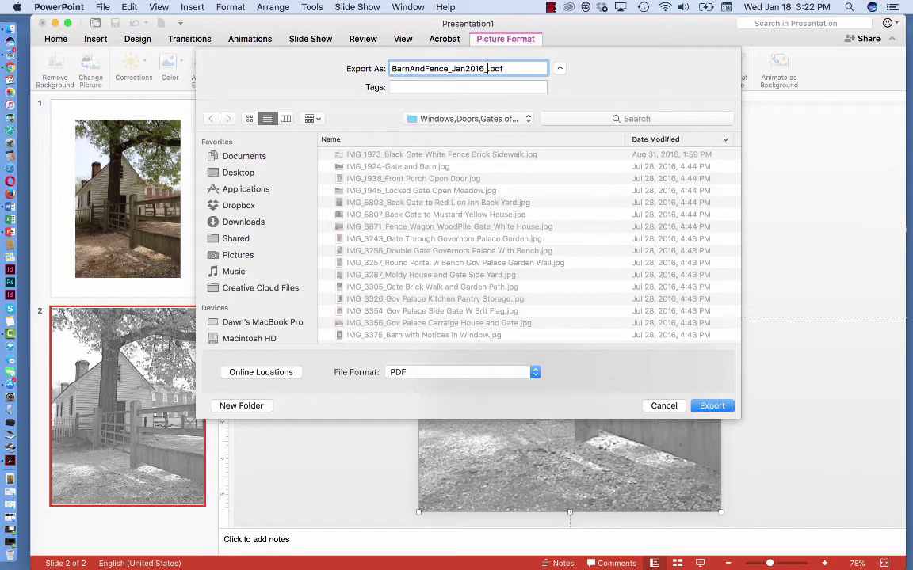
text(BoyerPhD)
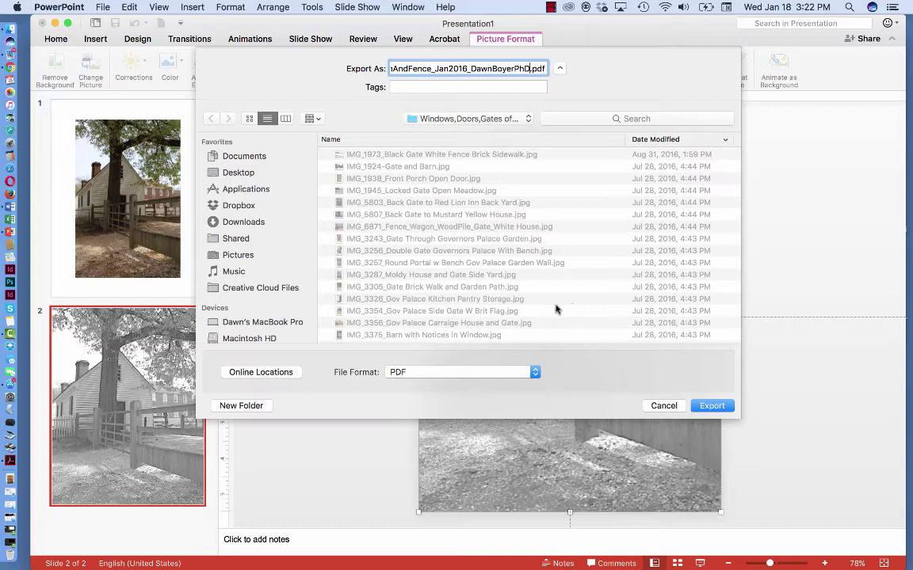
Step: Set the export format to JPEG, export every slide as a separate image, and dismiss the notice
click(536, 372)
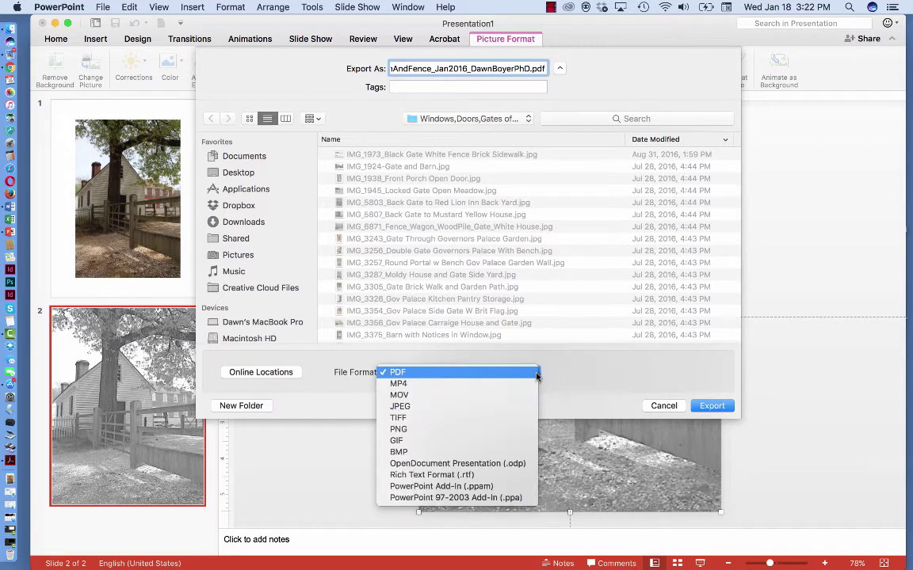
click(475, 410)
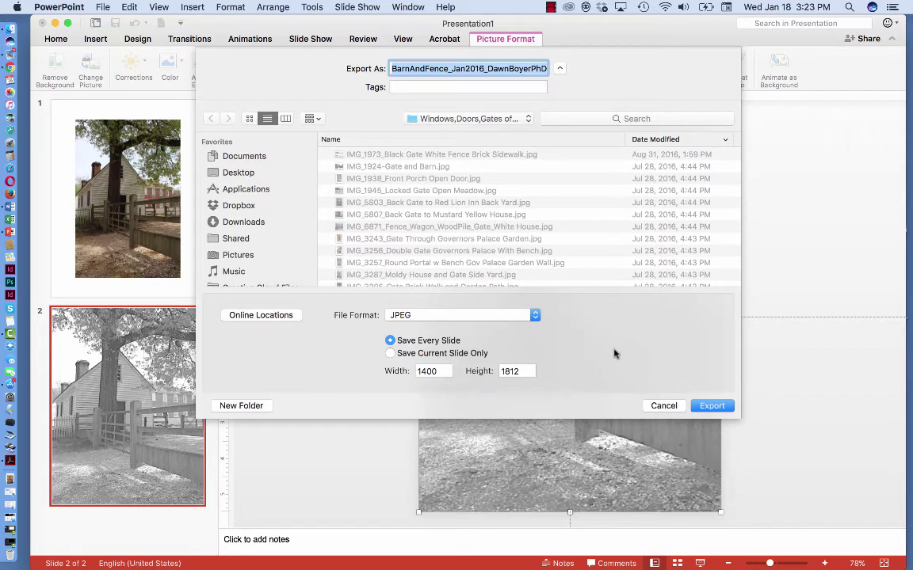
click(713, 409)
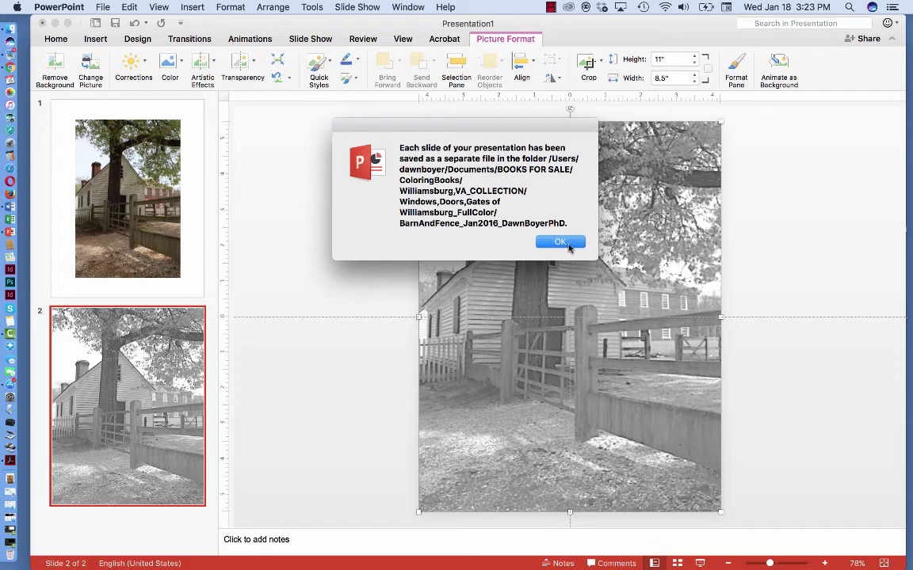
click(561, 242)
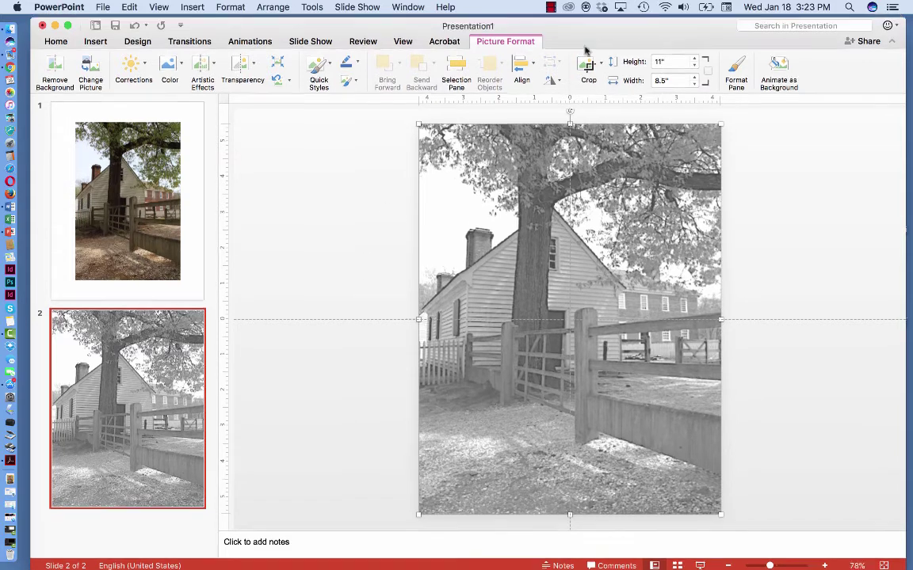
Step: Move the presentation window down, minimize the browser window behind it, and switch to Finder
drag(577, 36, 581, 174)
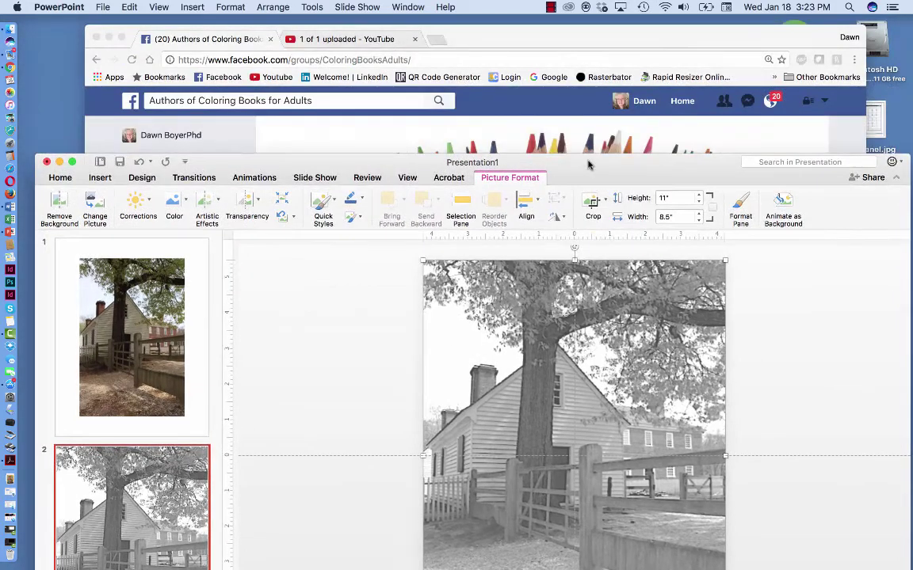
click(108, 37)
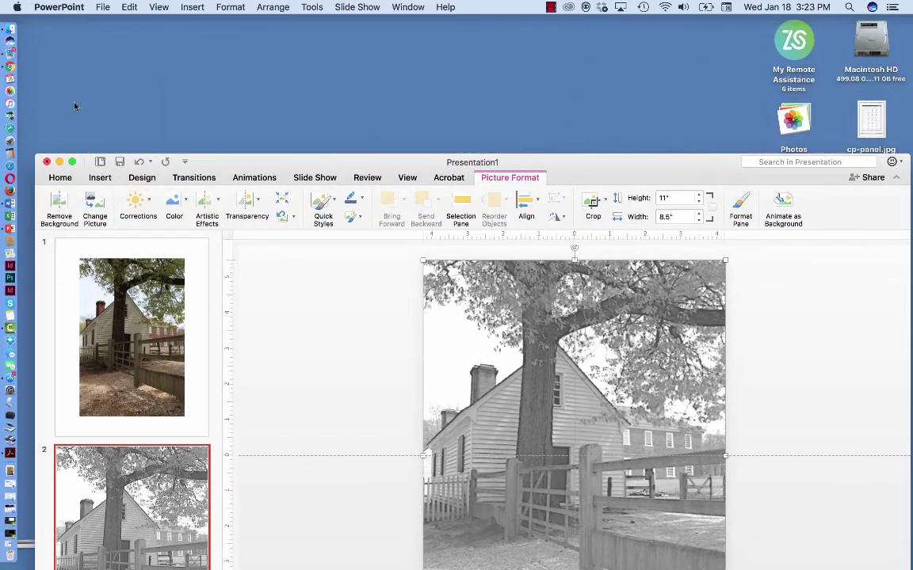
click(10, 29)
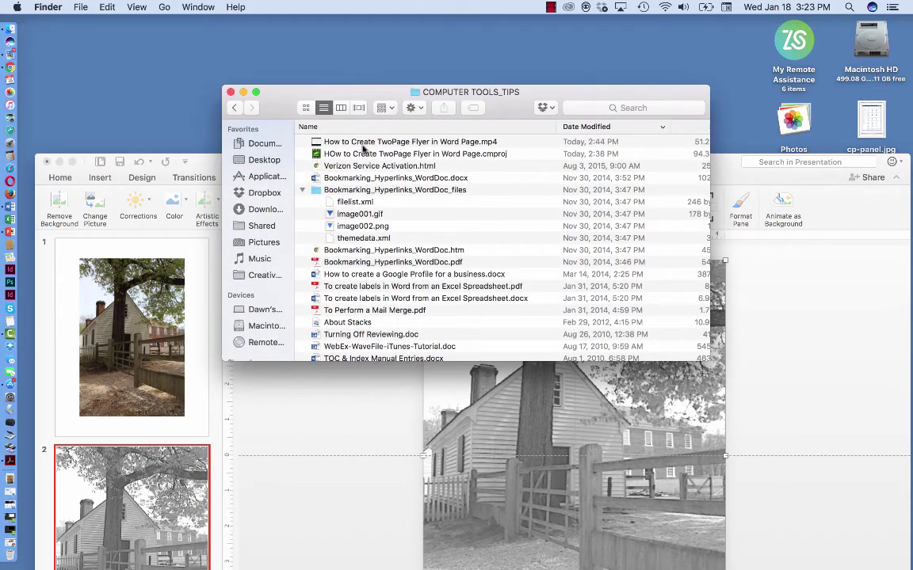
Step: Go back to the Documents folder and open the ColoringBooks folder inside BOOKS FOR SALE
click(234, 108)
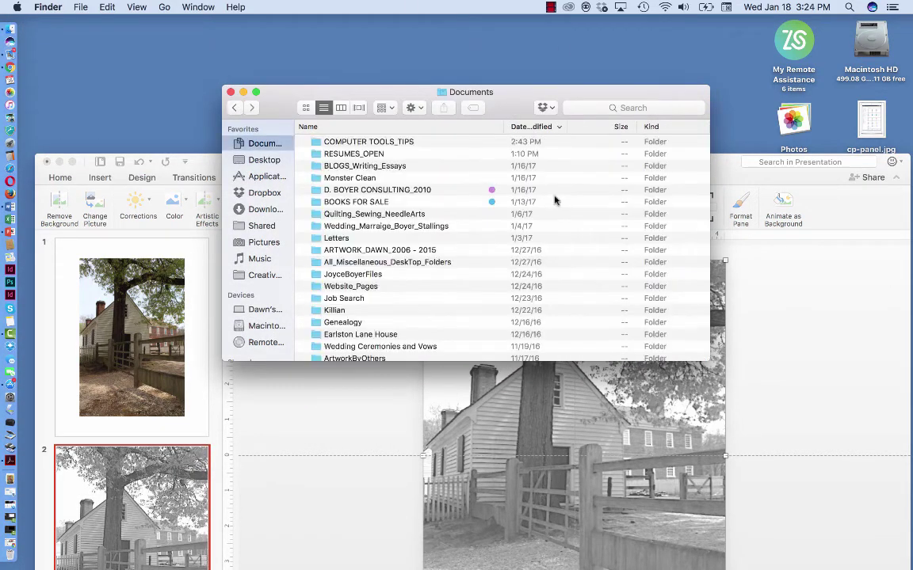
click(471, 204)
double_click(471, 204)
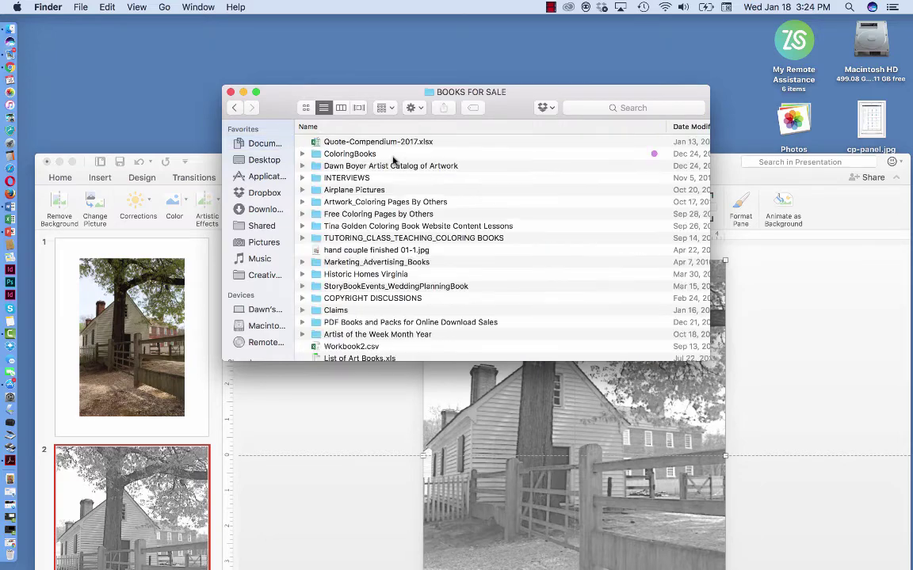
double_click(383, 155)
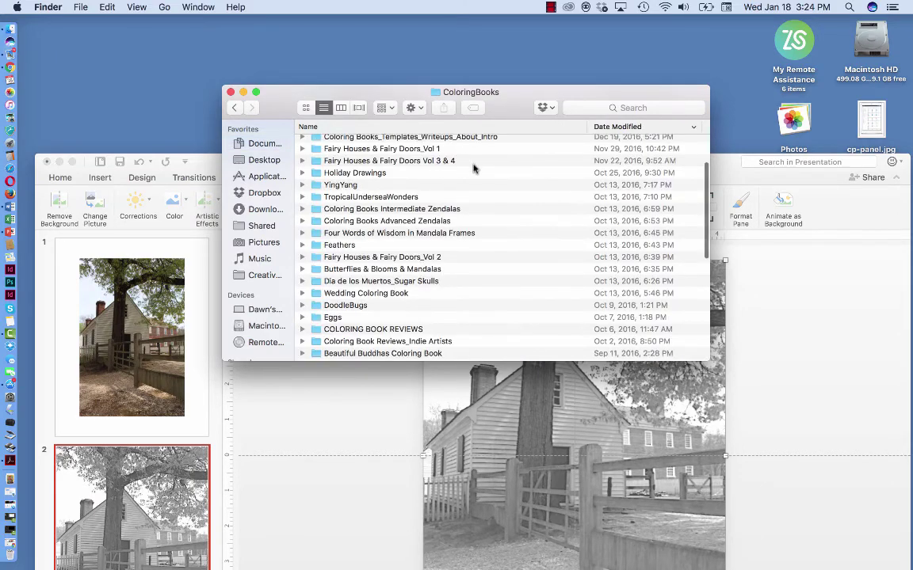
Step: Open the exported BarnAndFence_Jan2016 folder inside Williamsburg,VA_COLLECTION, under Windows,Doors,Gates of Williamsburg_FullColor
scroll(432, 163, up, 5)
double_click(410, 166)
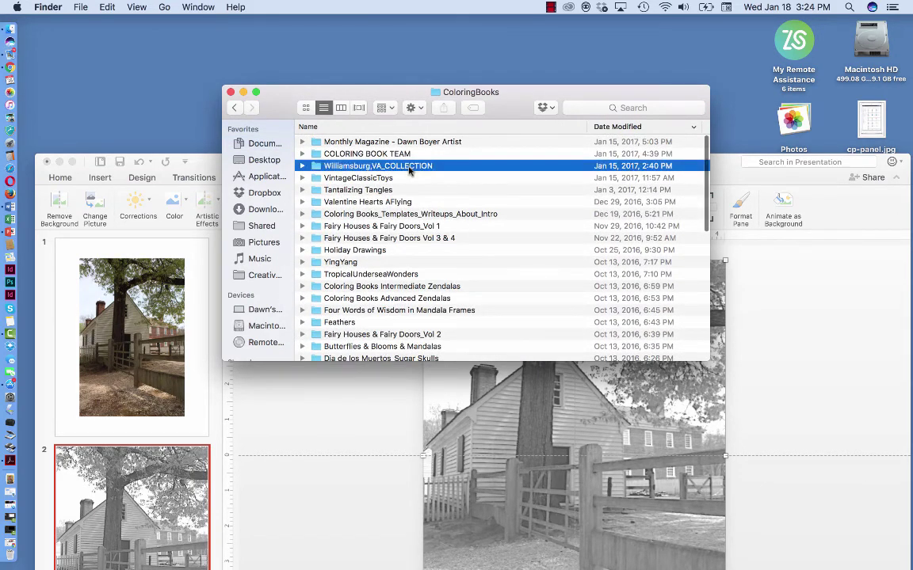
scroll(489, 202, up, 5)
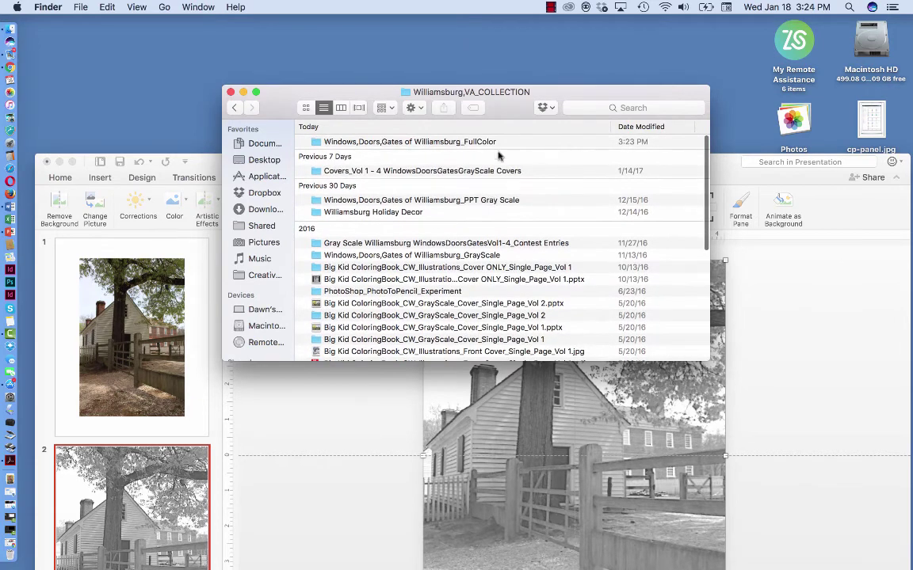
click(483, 142)
double_click(483, 142)
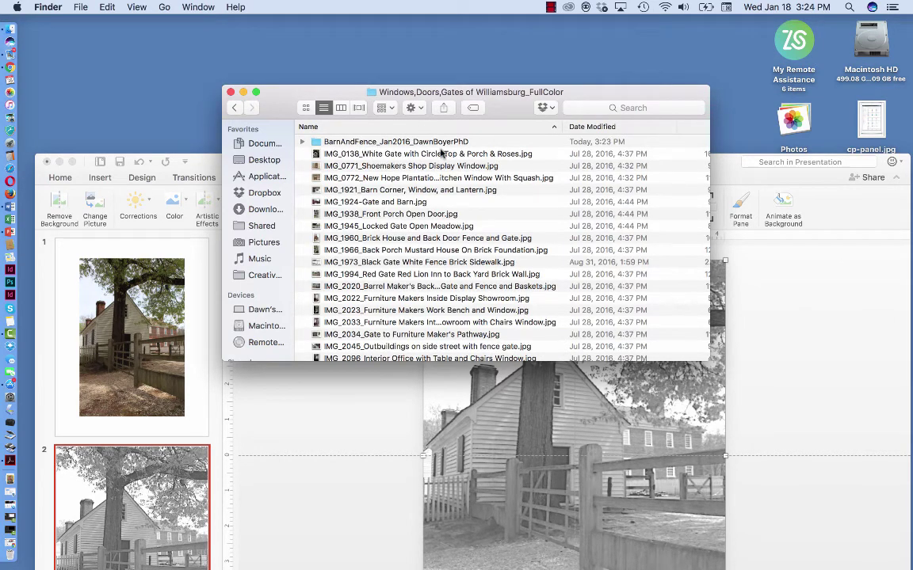
double_click(444, 143)
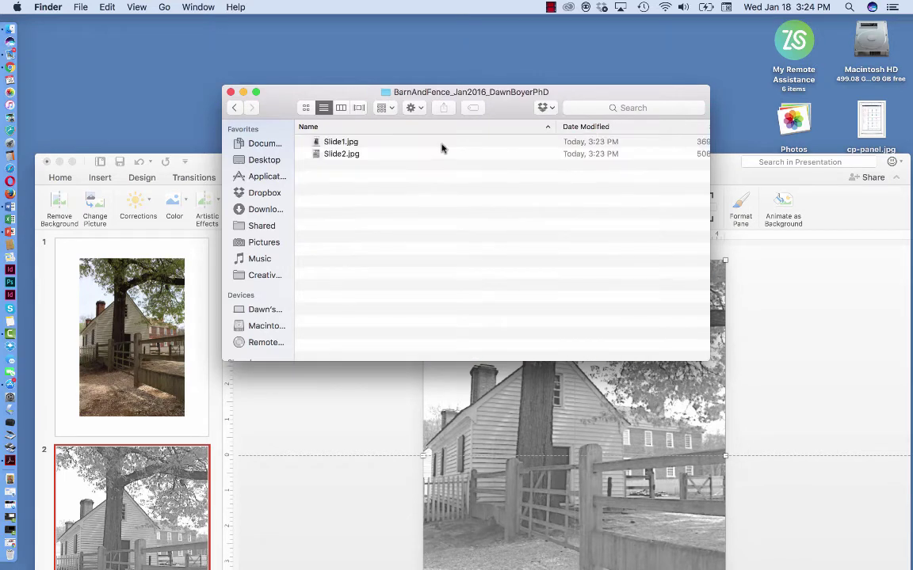
Step: Open the exported Slide2.jpg in Preview to inspect the grayscale page, and close it
double_click(316, 154)
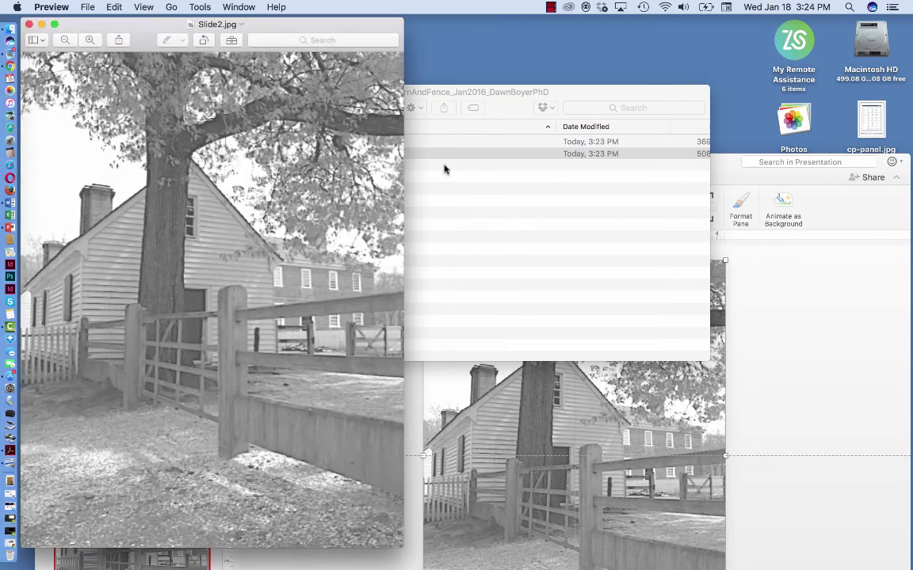
drag(295, 20, 487, 18)
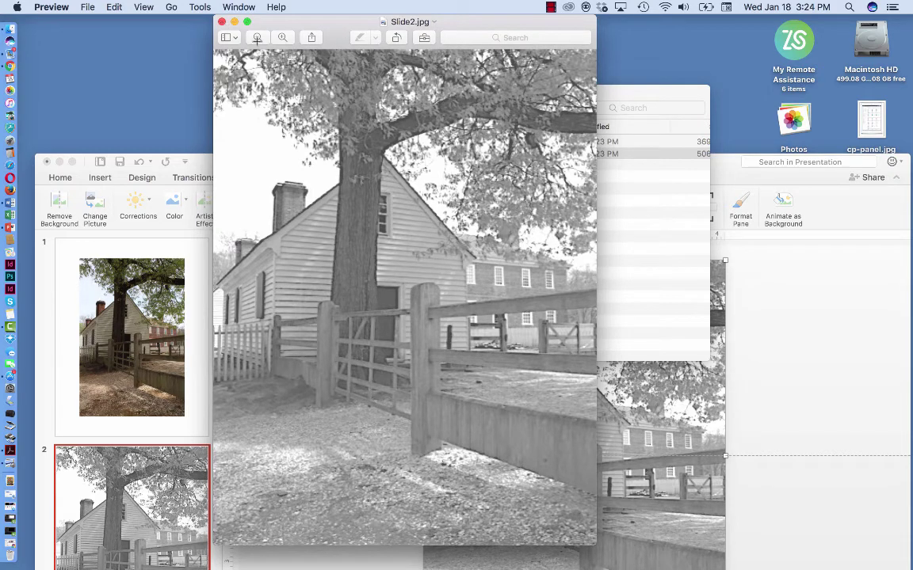
key(super+w)
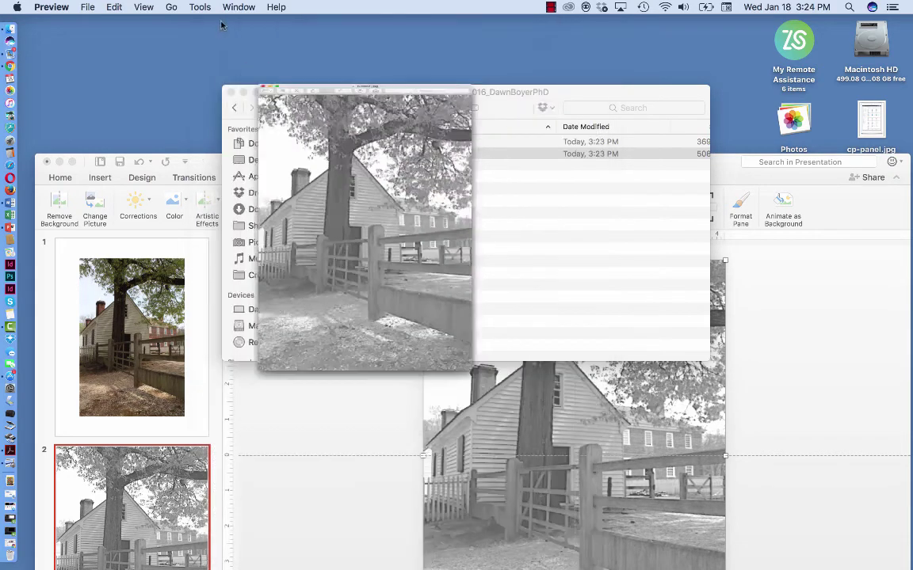
Step: Rename Slide2.jpg as BarnAndGateAndFence_Jan2017_ followed by the author's name and title, keeping the .jpg extension
click(338, 157)
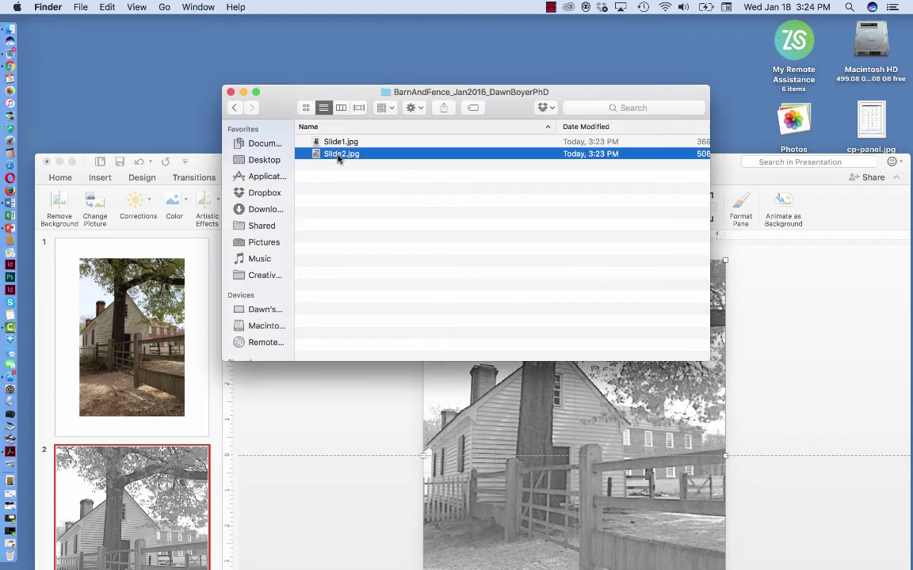
click(341, 154)
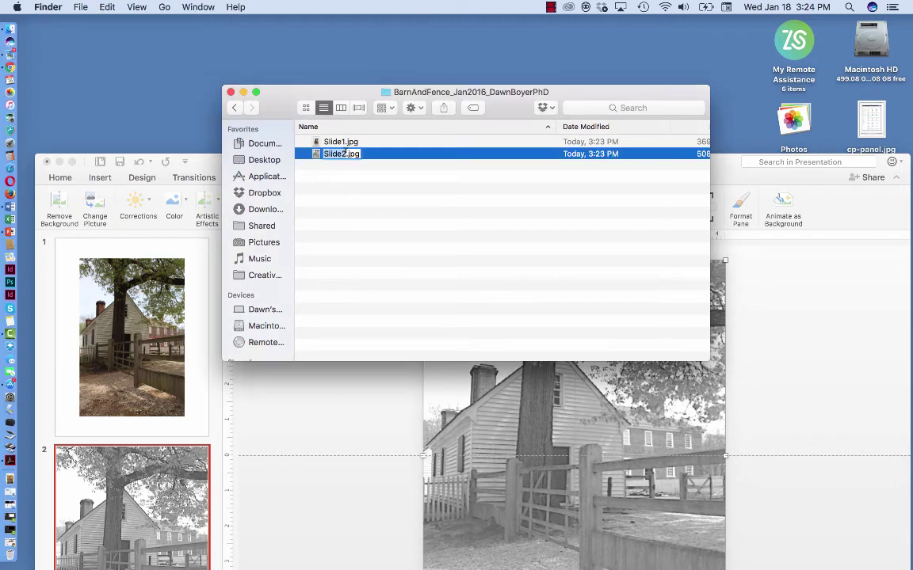
text(BarnAndGateAnd)
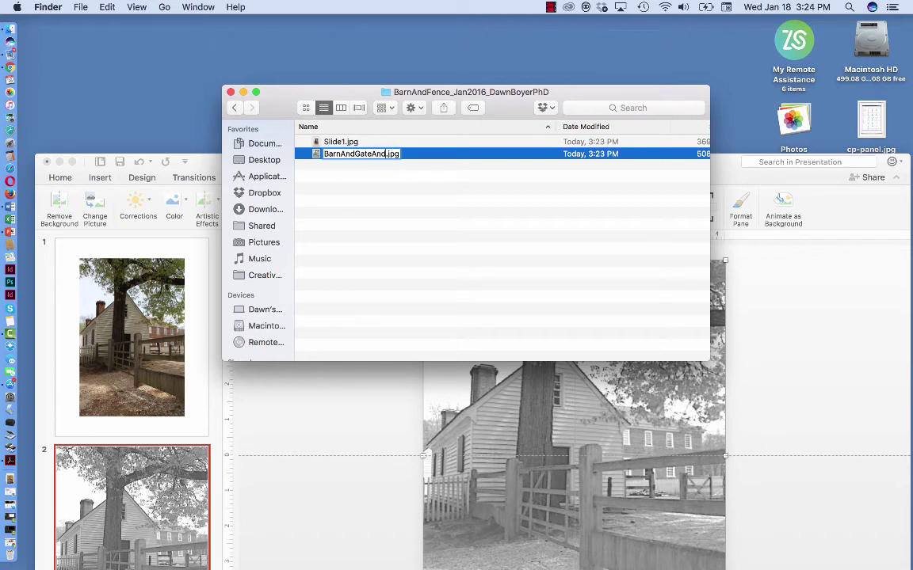
text(Fence_Jan2017)
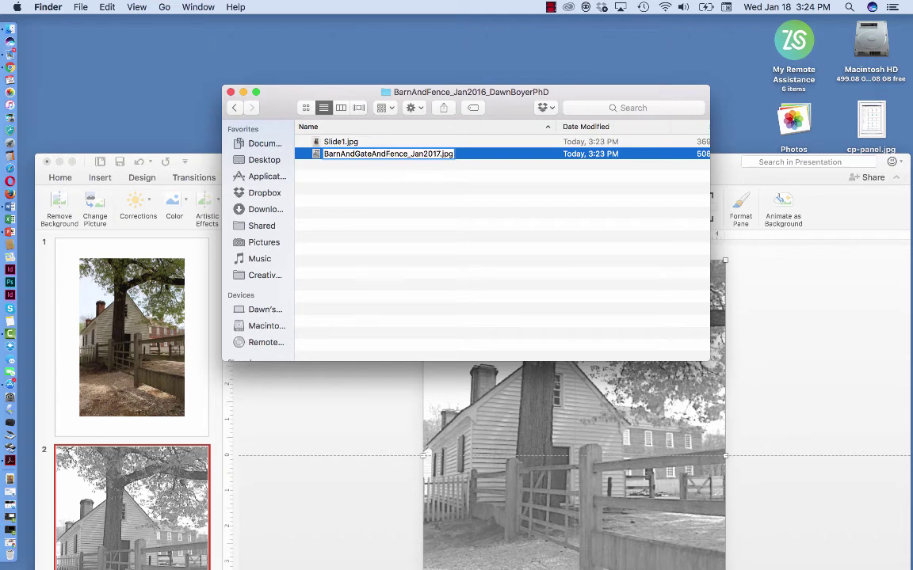
text(_Dawn Boyer PhD)
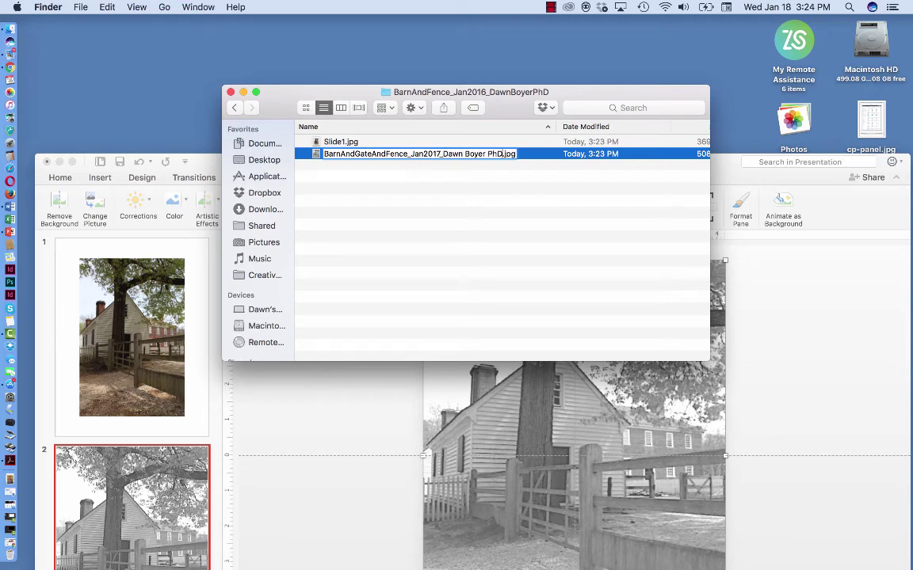
key(Return)
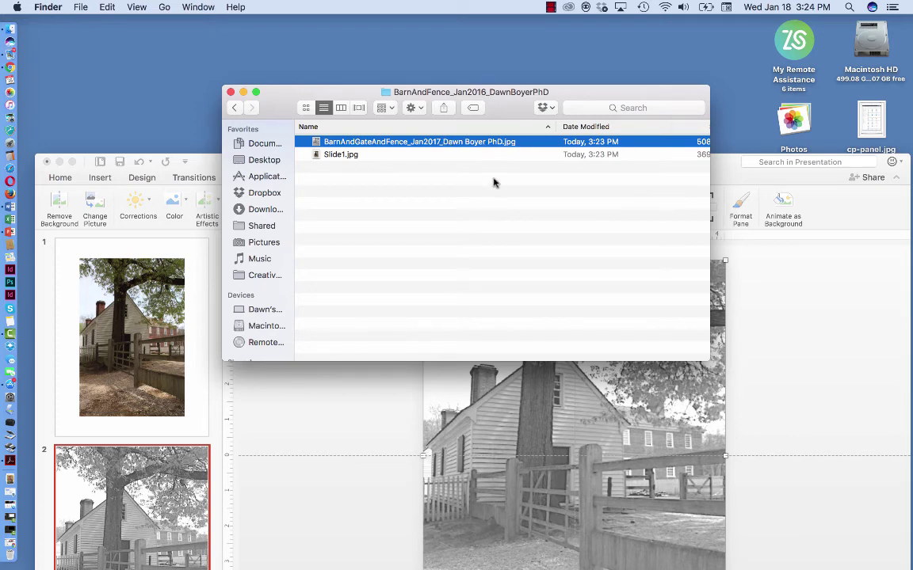
Step: Close the Finder window and move the PowerPoint presentation window back up to show the whole slide
click(230, 92)
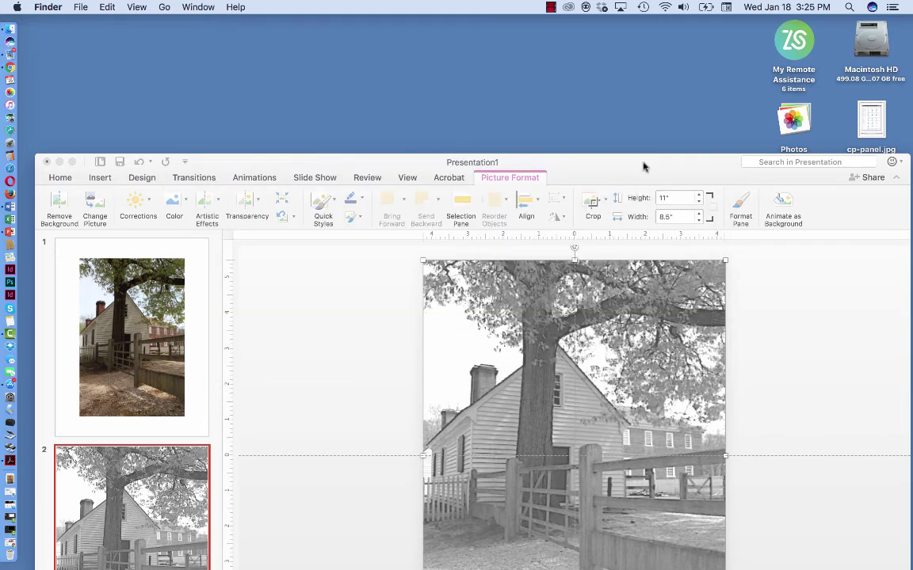
drag(643, 164, 643, 23)
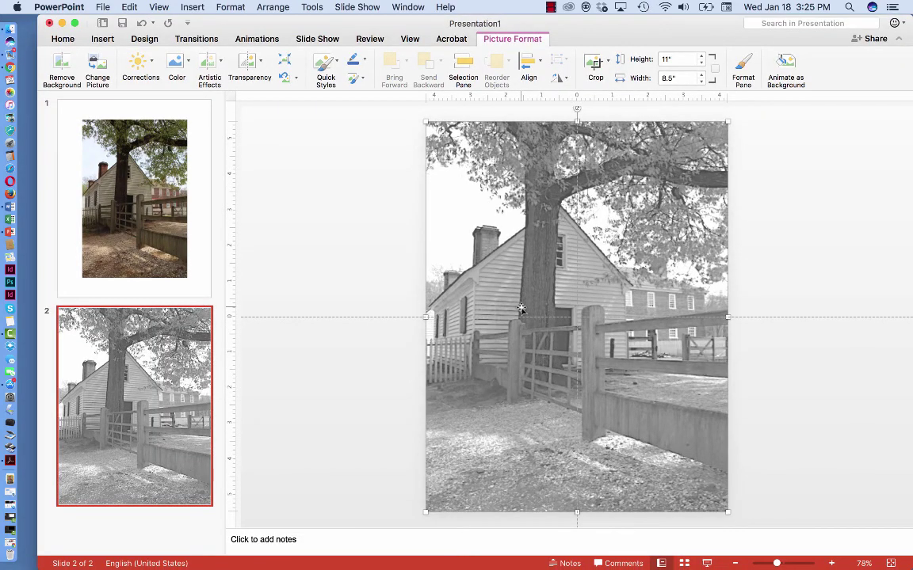